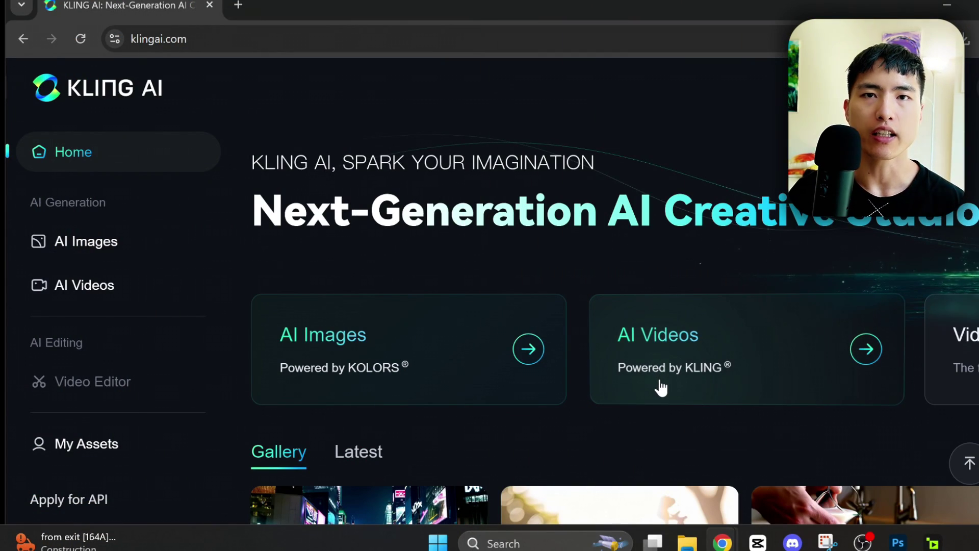
- Open Kling AI's AI Videos Image to Video workspace and its start-image upload area
{"action": "left_click", "coordinate": [659, 387]}
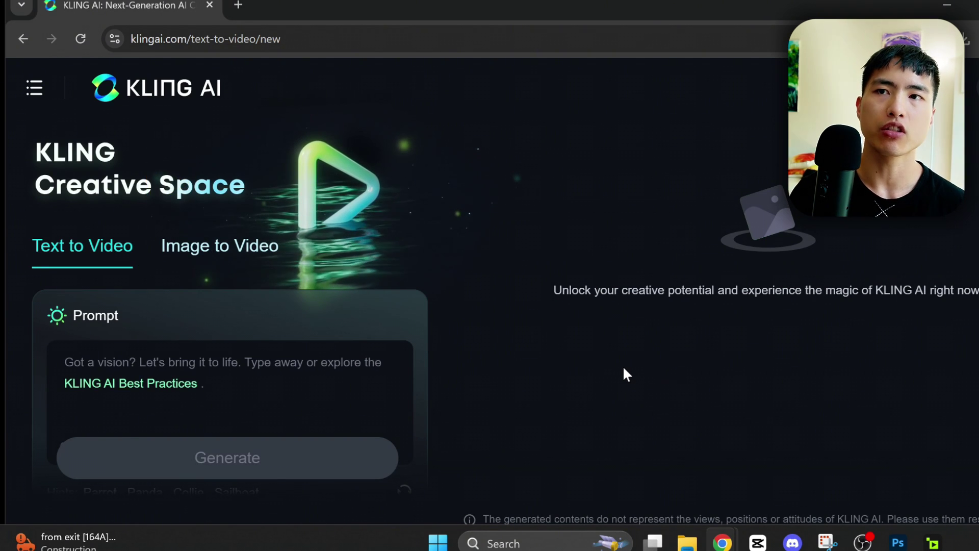
{"action": "left_click", "coordinate": [211, 253]}
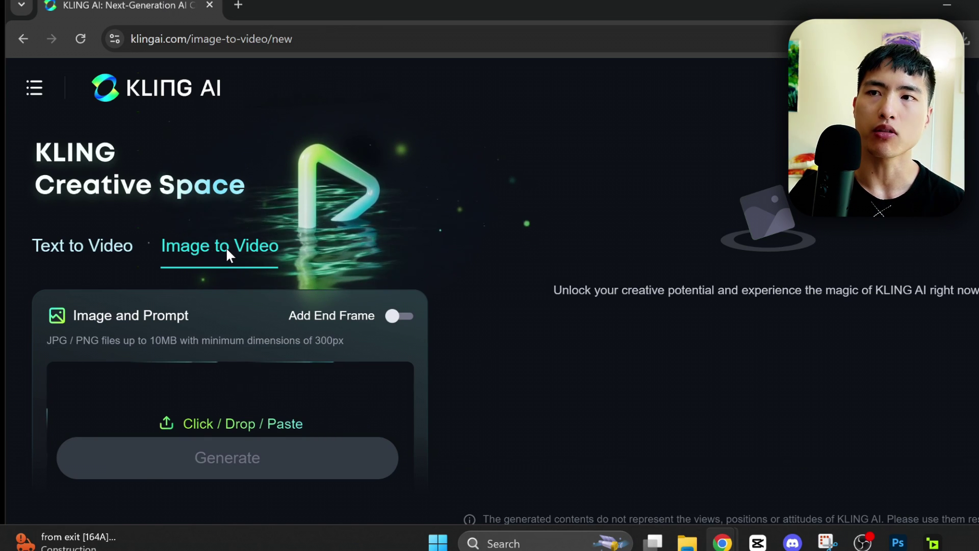
{"action": "left_click", "coordinate": [687, 543]}
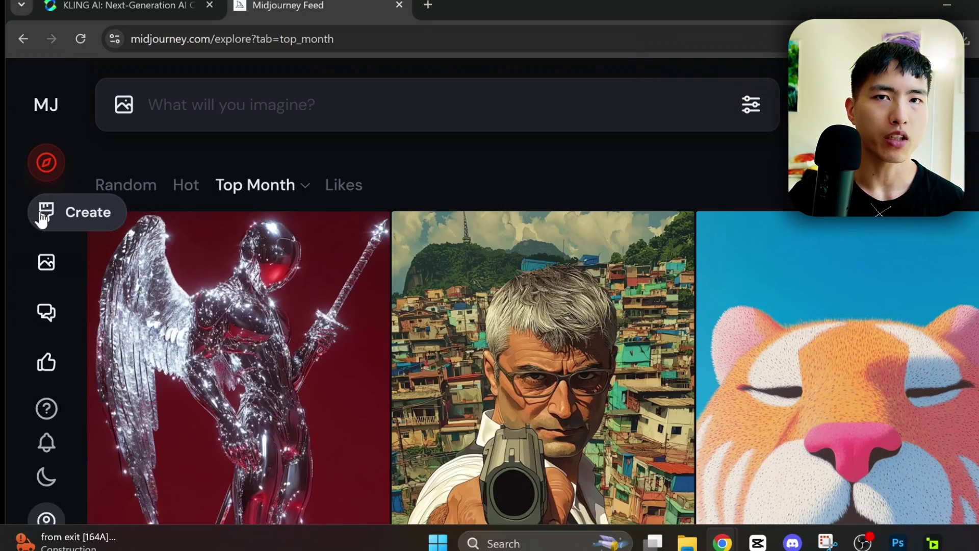
- On Midjourney's Create page, go through the monkey king prompt's subject, fur, film style and parameters
{"action": "left_click", "coordinate": [43, 220]}
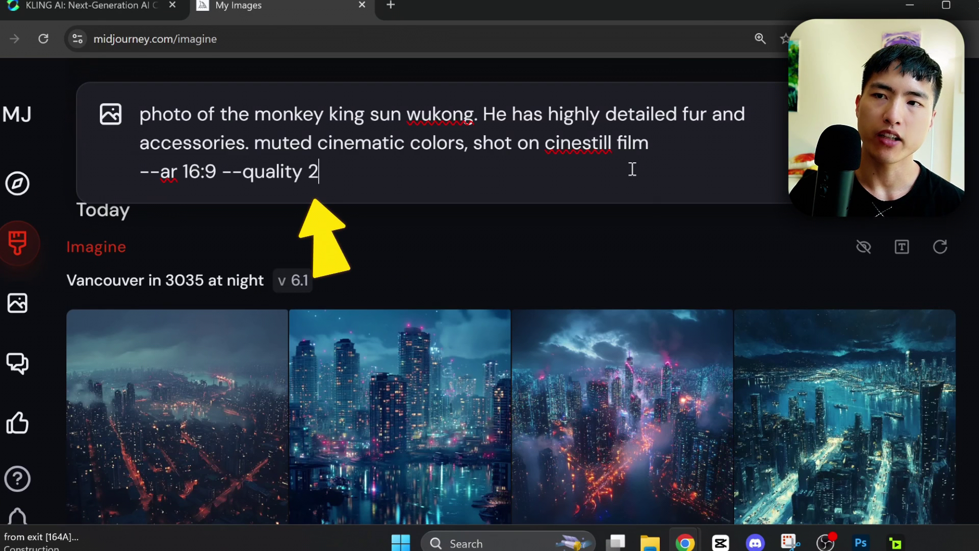
{"action": "left_click_drag", "start_coordinate": [140, 114], "coordinate": [483, 115]}
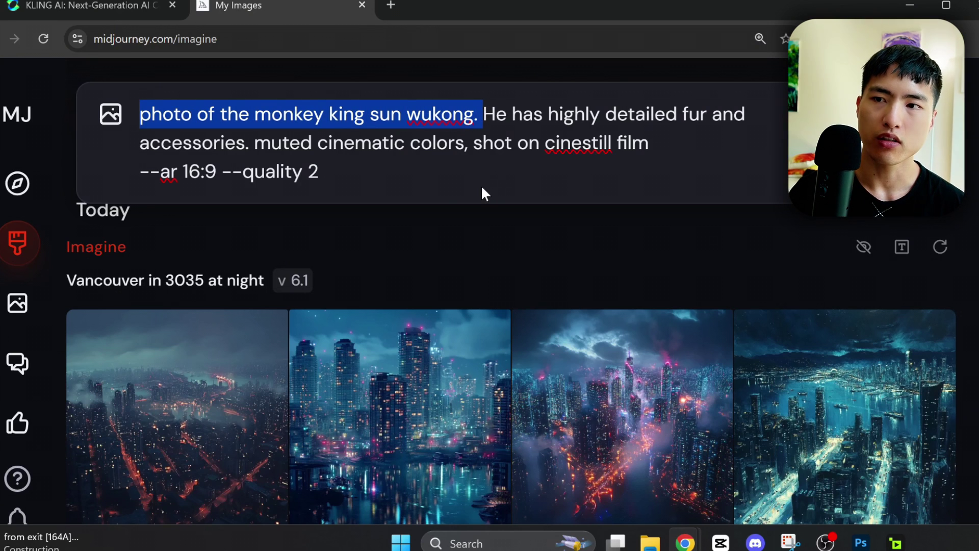
{"action": "left_click_drag", "start_coordinate": [483, 114], "coordinate": [250, 147]}
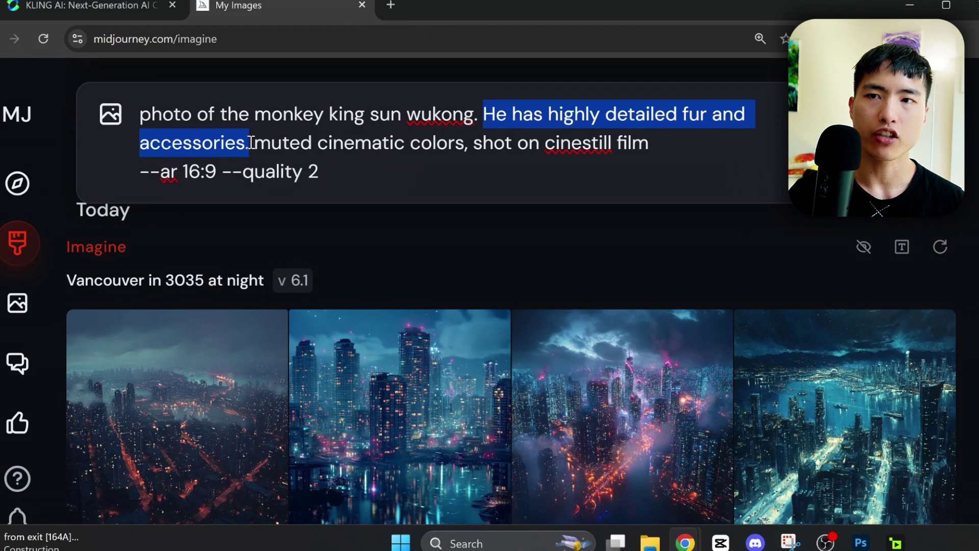
{"action": "left_click_drag", "start_coordinate": [253, 142], "coordinate": [669, 151]}
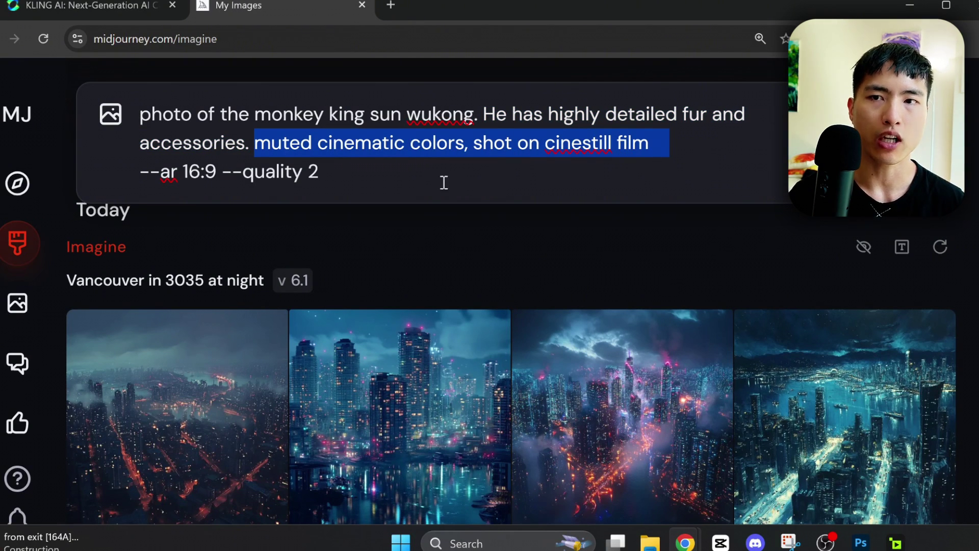
{"action": "left_click_drag", "start_coordinate": [328, 174], "coordinate": [143, 177]}
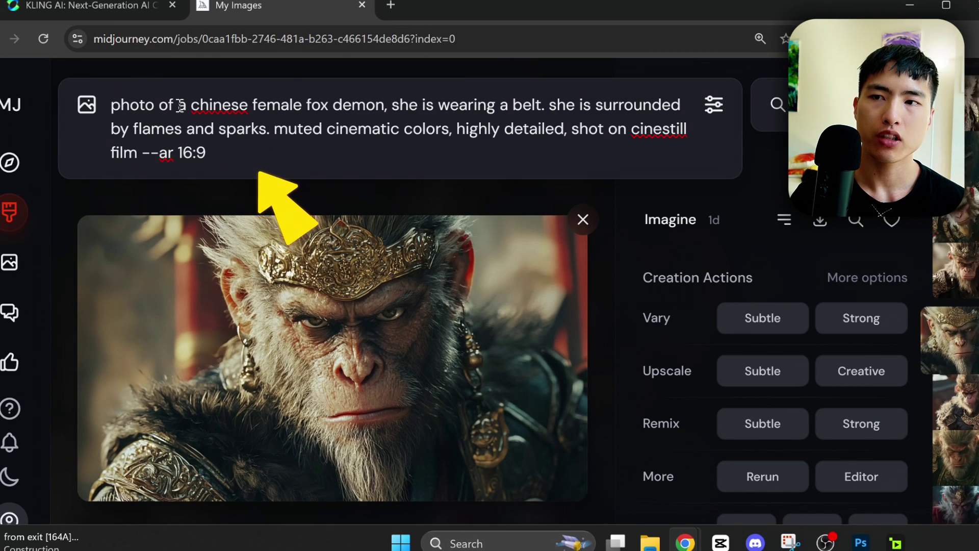
- Attach the monkey king image to the fox demon prompt as its style reference
{"action": "left_click_drag", "start_coordinate": [178, 104], "coordinate": [268, 129]}
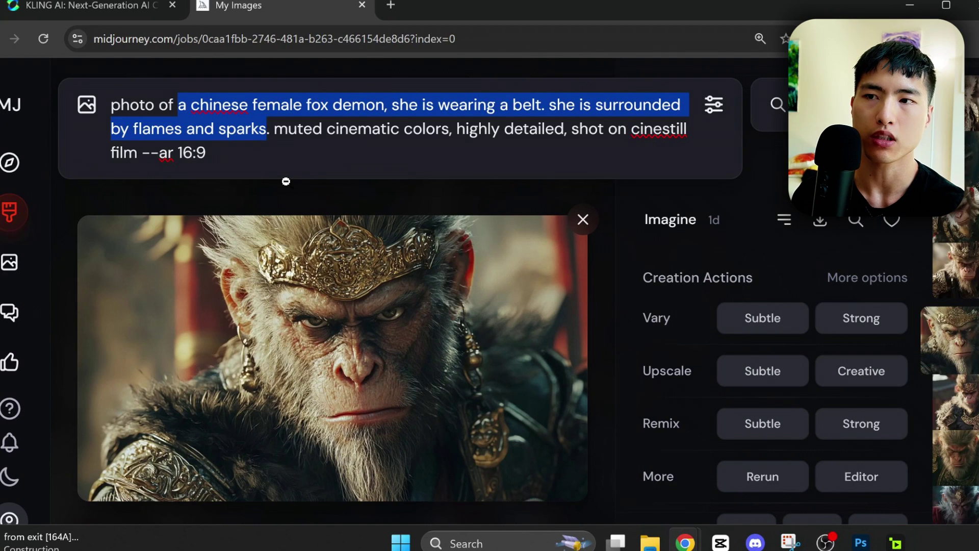
{"action": "left_click", "coordinate": [367, 163]}
{"action": "left_click_drag", "start_coordinate": [415, 367], "coordinate": [143, 214]}
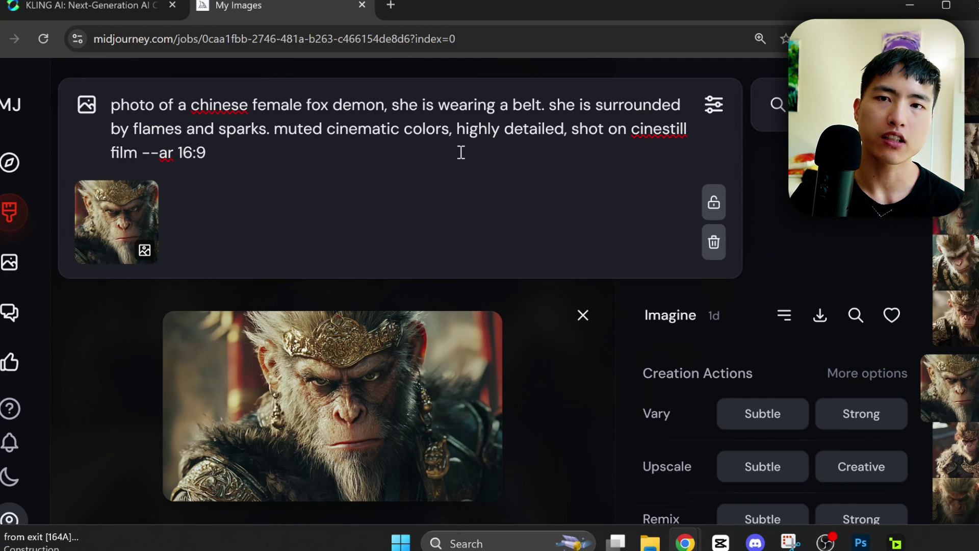
{"action": "mouse_move", "coordinate": [102, 257]}
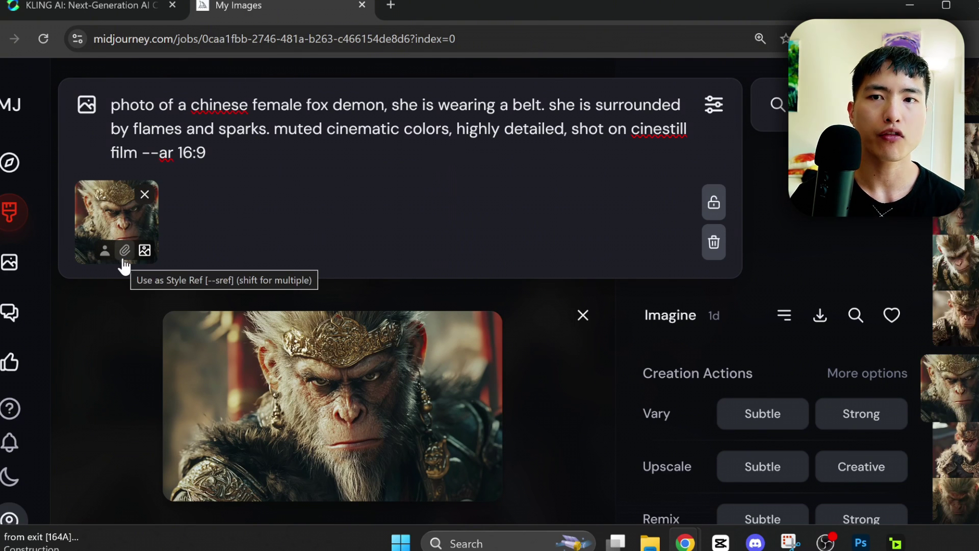
{"action": "left_click", "coordinate": [124, 257]}
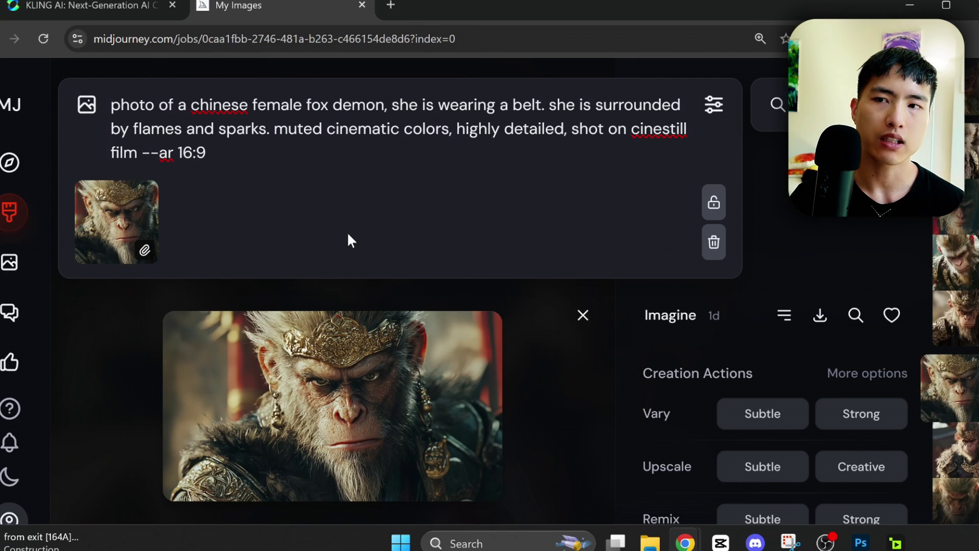
{"action": "left_click", "coordinate": [345, 160]}
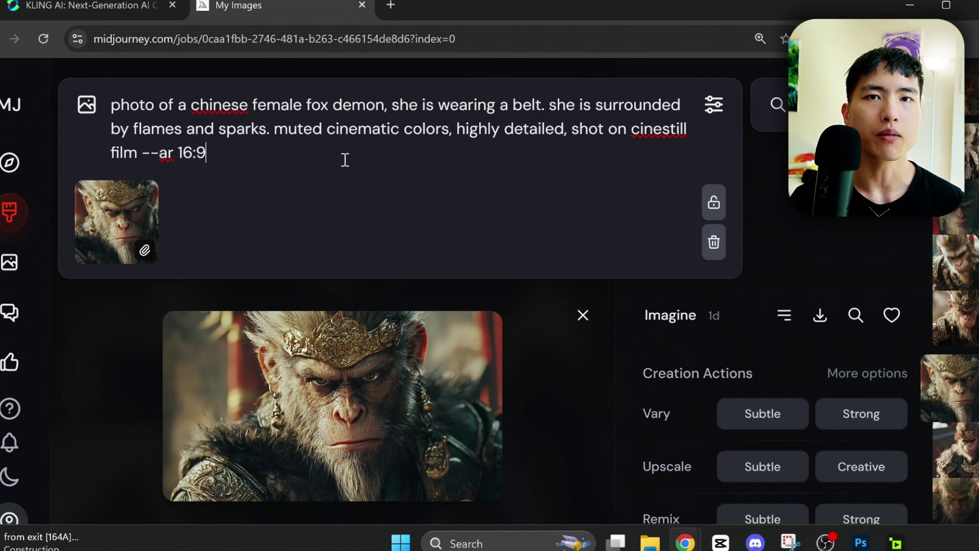
- Add a style weight of --sw 15 after --ar 16:9 in the fox demon prompt
{"action": "type", "text": "--sw"}
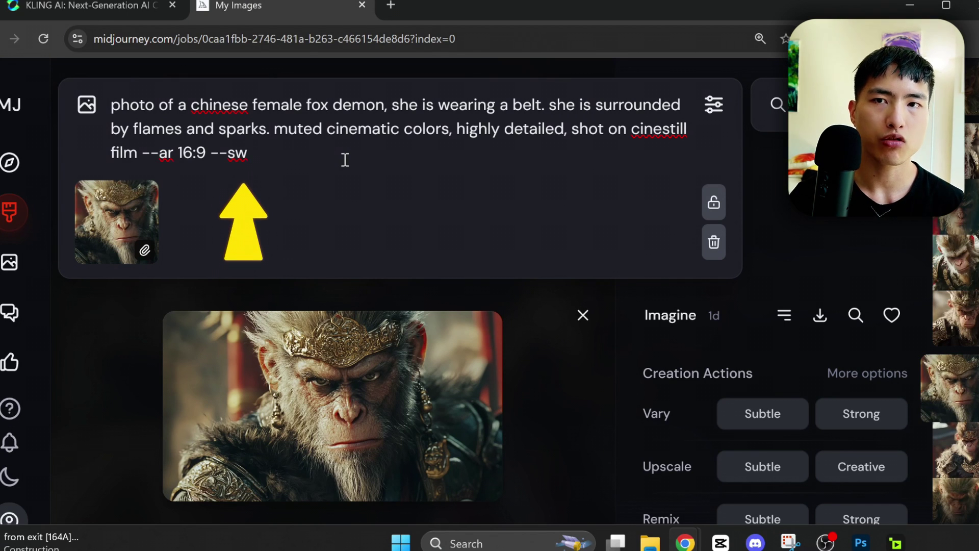
{"action": "type", "text": "100"}
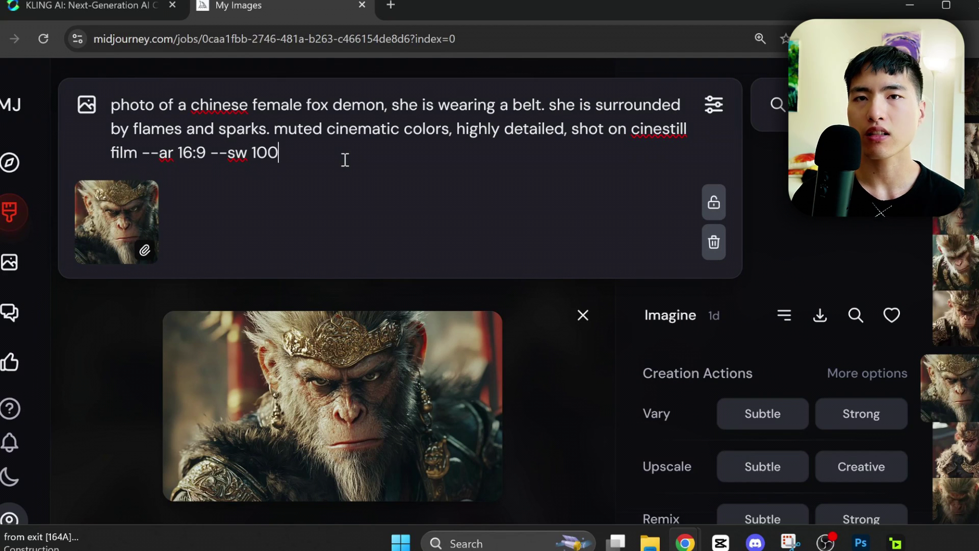
{"action": "key", "text": "BackSpace"}
{"action": "key", "text": "BackSpace"}
{"action": "type", "text": "6"}
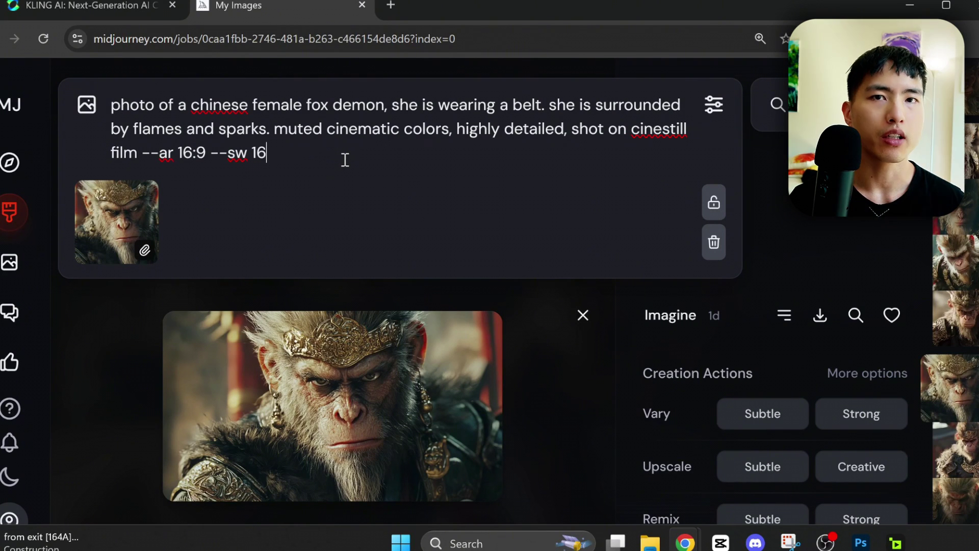
{"action": "key", "text": "BackSpace"}
{"action": "key", "text": "BackSpace"}
{"action": "type", "text": "15"}
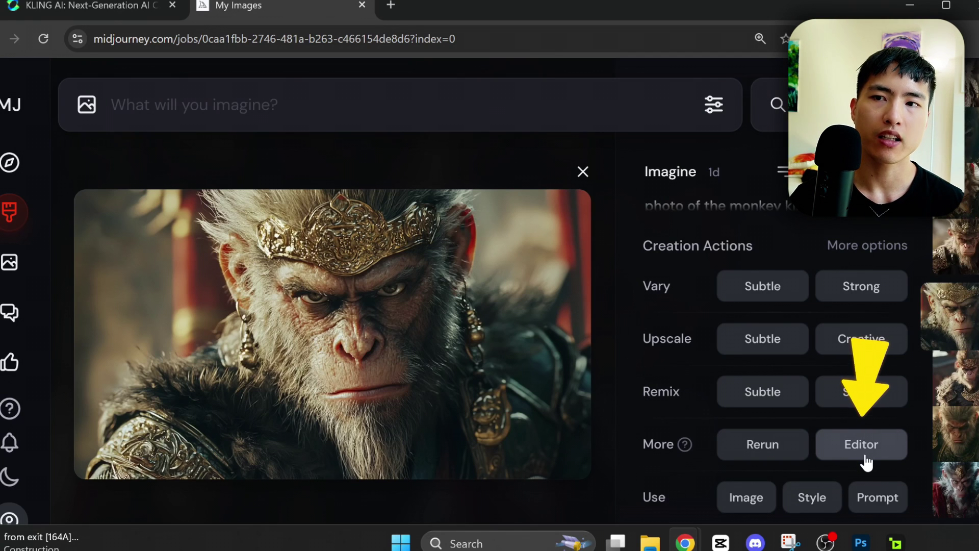
- Scale the monkey king image to 77% in the Editor and centre it in the crop frame
{"action": "left_click", "coordinate": [865, 462]}
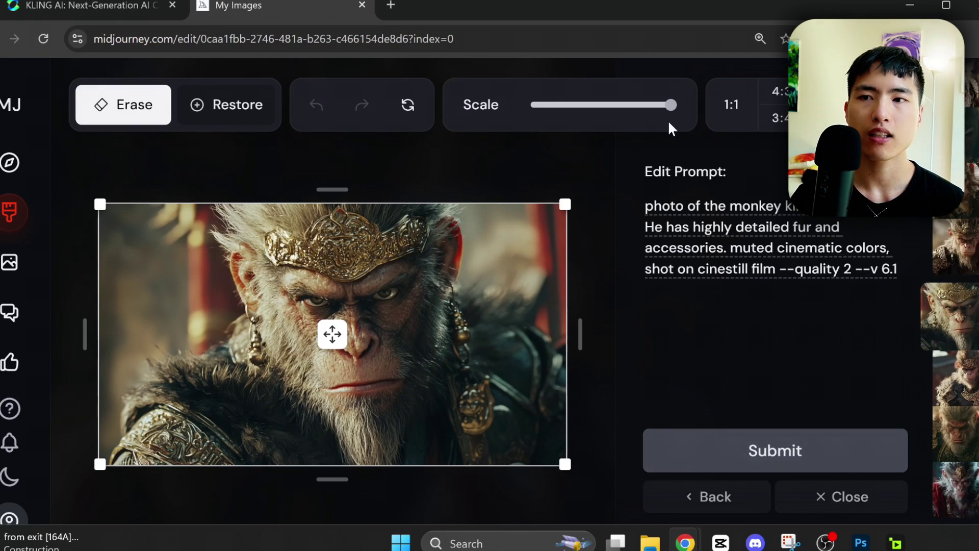
{"action": "left_click_drag", "start_coordinate": [671, 104], "coordinate": [605, 105]}
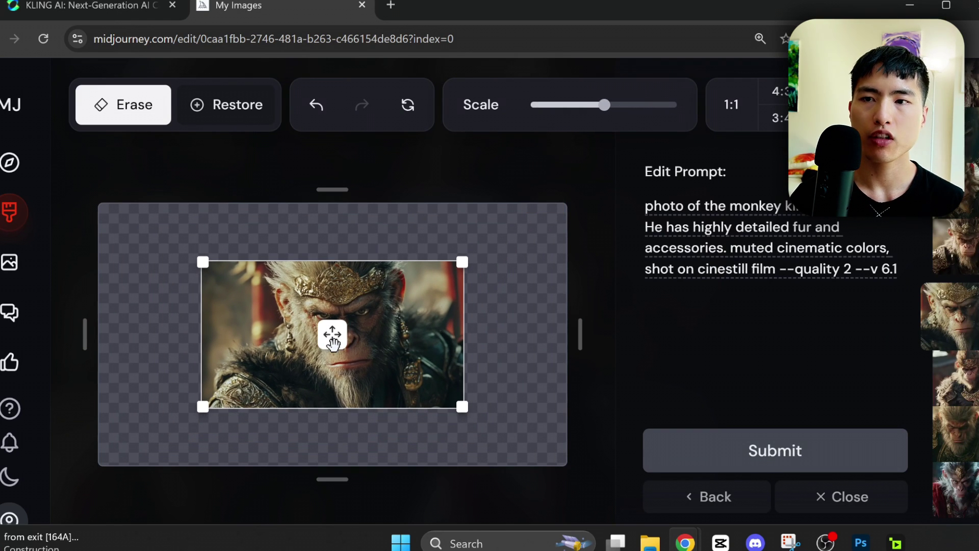
{"action": "left_click_drag", "start_coordinate": [334, 343], "coordinate": [324, 323]}
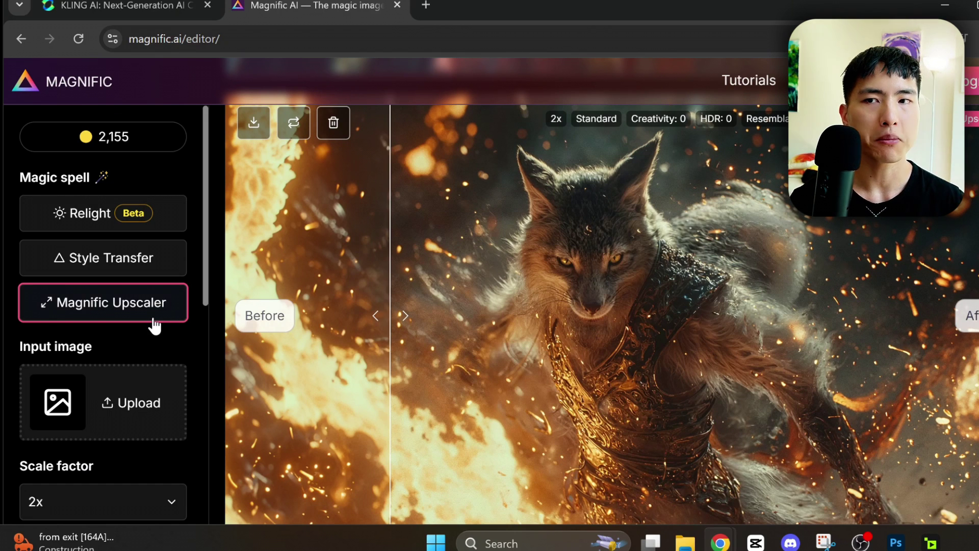
- Load the wukong image from disk as Magnific's input image
{"action": "left_click", "coordinate": [156, 388]}
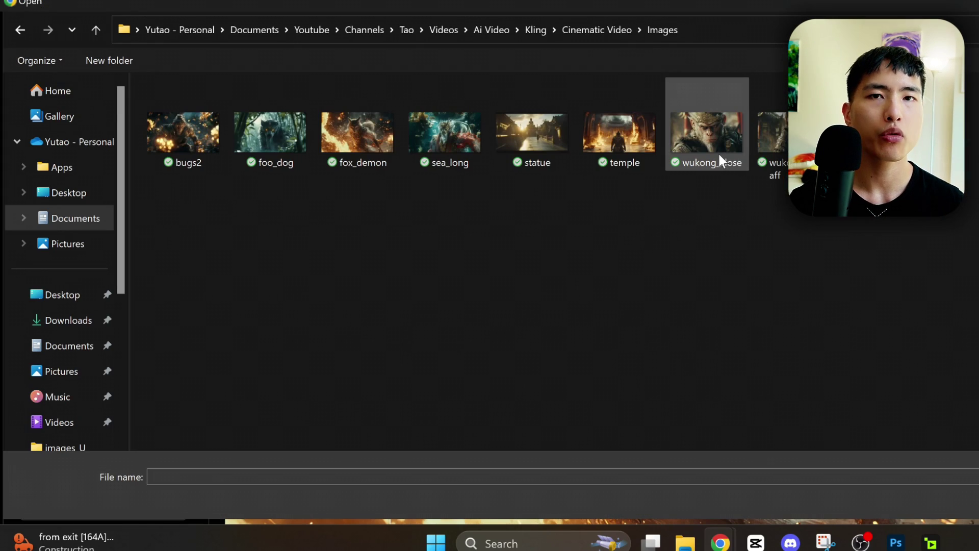
{"action": "double_click", "coordinate": [718, 152]}
{"action": "scroll", "coordinate": [184, 349], "scroll_direction": "down", "scroll_amount": 3}
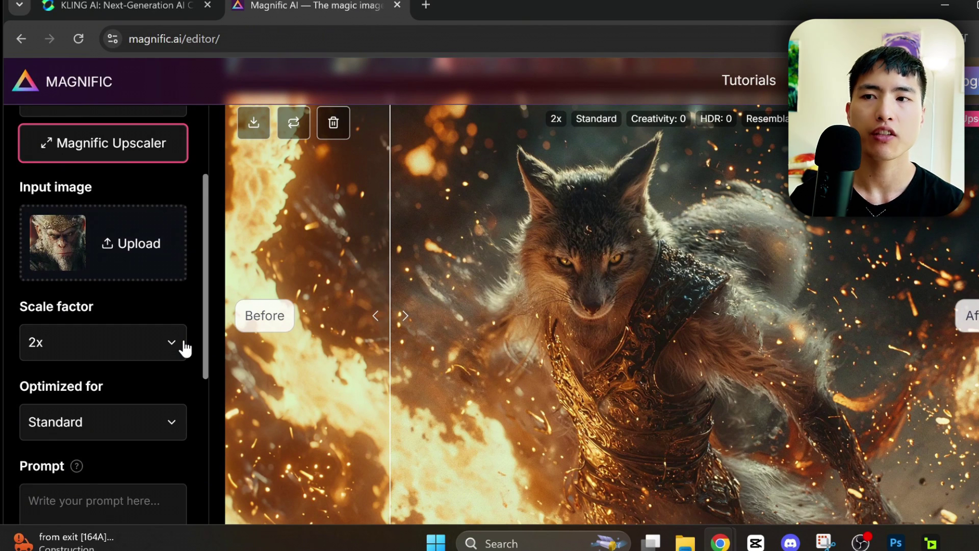
{"action": "left_click_drag", "start_coordinate": [206, 371], "coordinate": [219, 529]}
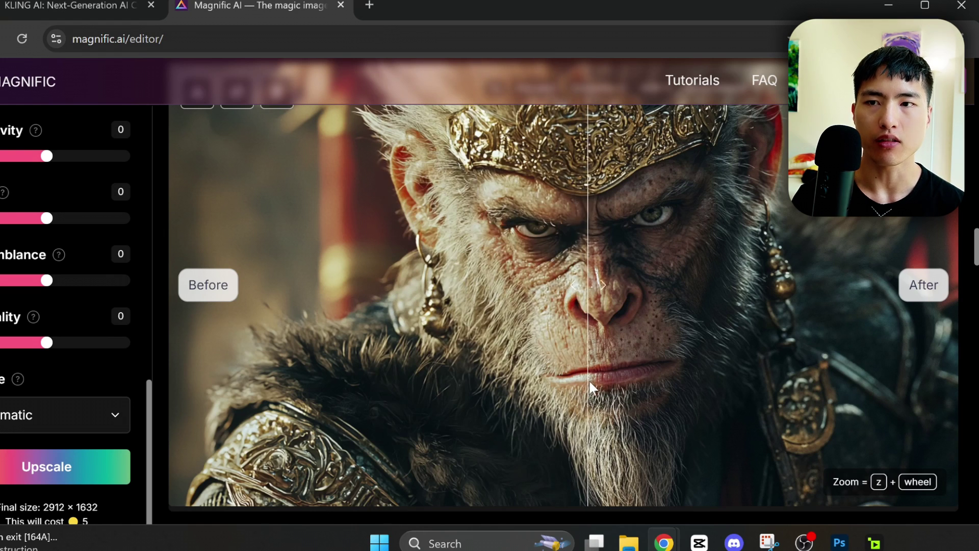
{"action": "scroll", "coordinate": [242, 243], "scroll_direction": "up", "scroll_amount": 2}
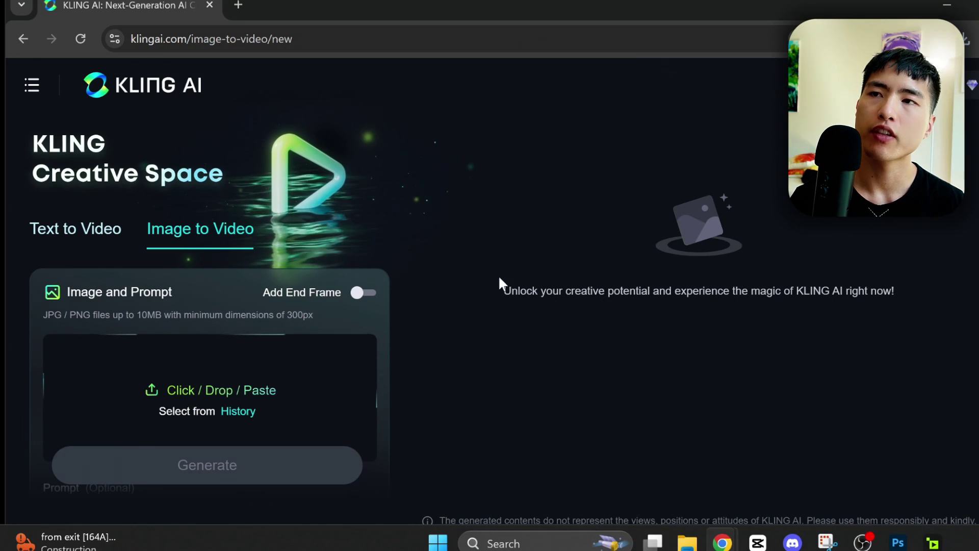
- Load U_wukong_close.png as the clip's start image
{"action": "left_click", "coordinate": [325, 379]}
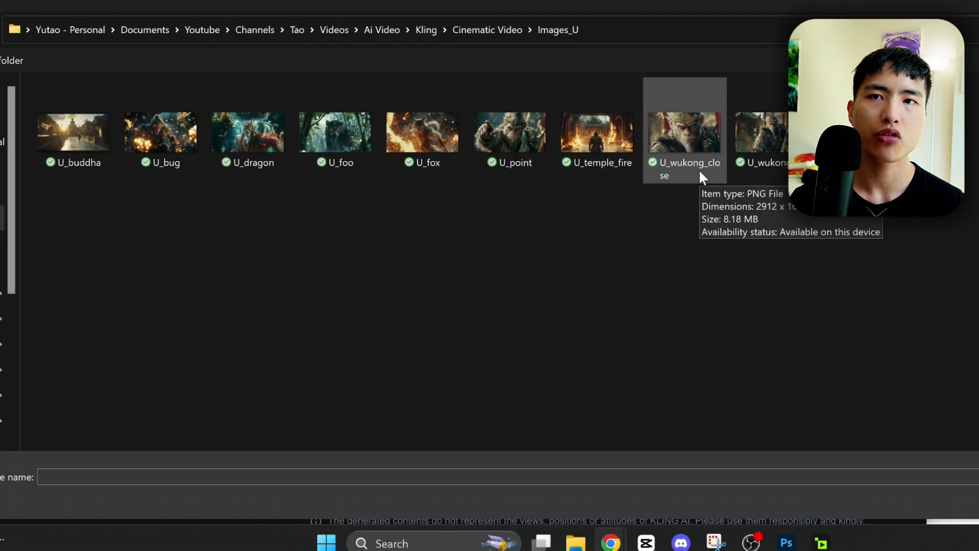
{"action": "double_click", "coordinate": [702, 177]}
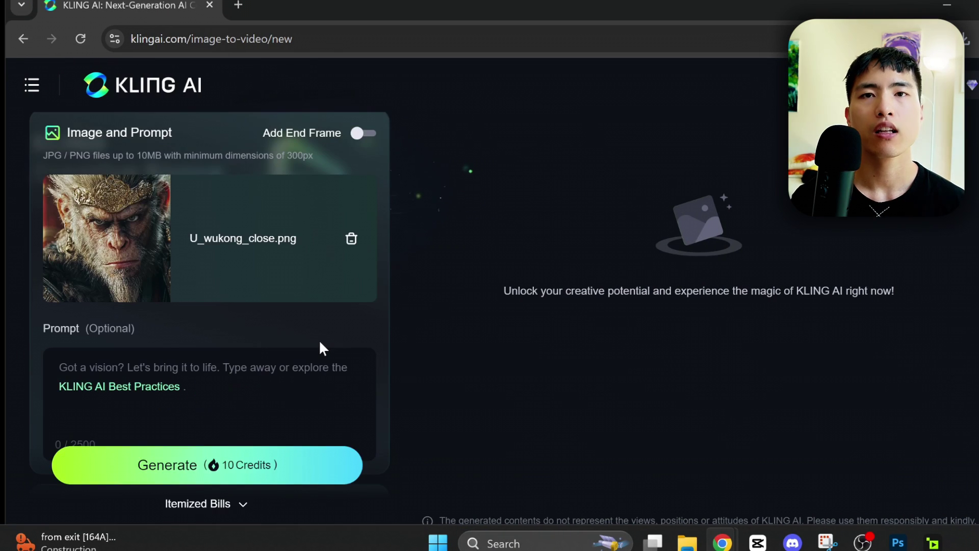
{"action": "key", "text": "ctrl+plus"}
{"action": "key", "text": "ctrl+plus"}
- Paste the prompt 'the monkey king makes an angry expression, static camera'
{"action": "left_click", "coordinate": [281, 329]}
{"action": "type", "text": "the monkey king makes an angry expression, static camera"}
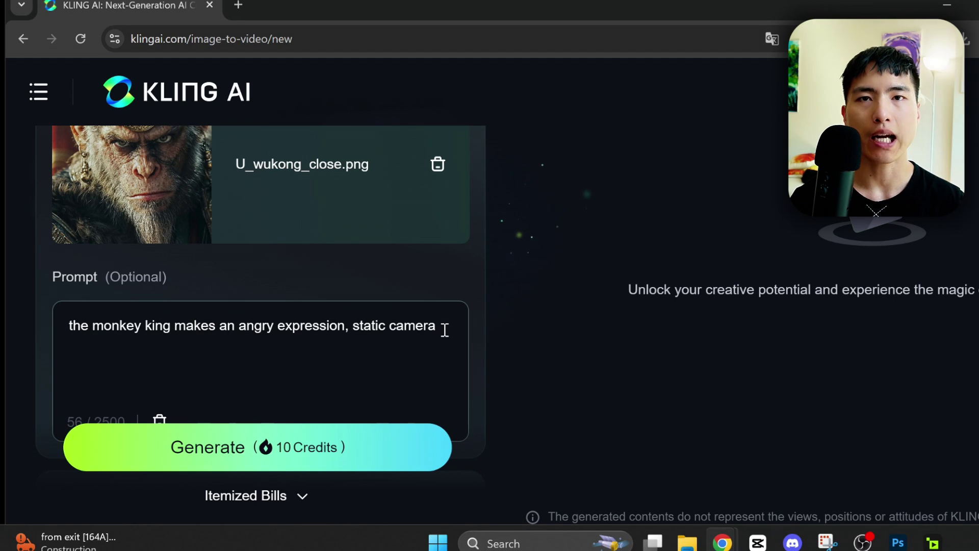
{"action": "left_click_drag", "start_coordinate": [445, 330], "coordinate": [356, 334]}
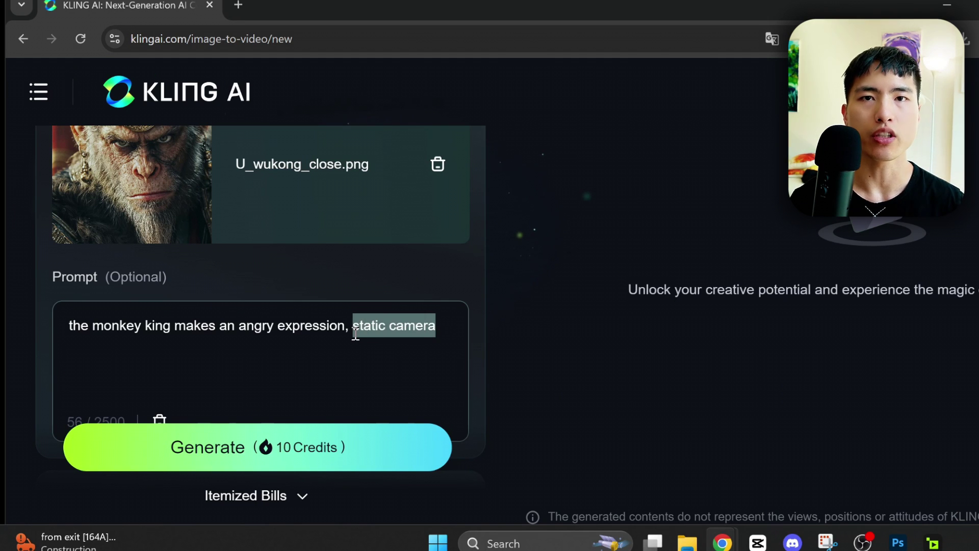
{"action": "left_click", "coordinate": [358, 378]}
- Leave Creativity/Relevance at 0.5 and select Professional Mode at 35 credits
{"action": "scroll", "coordinate": [357, 377], "scroll_direction": "down", "scroll_amount": 5}
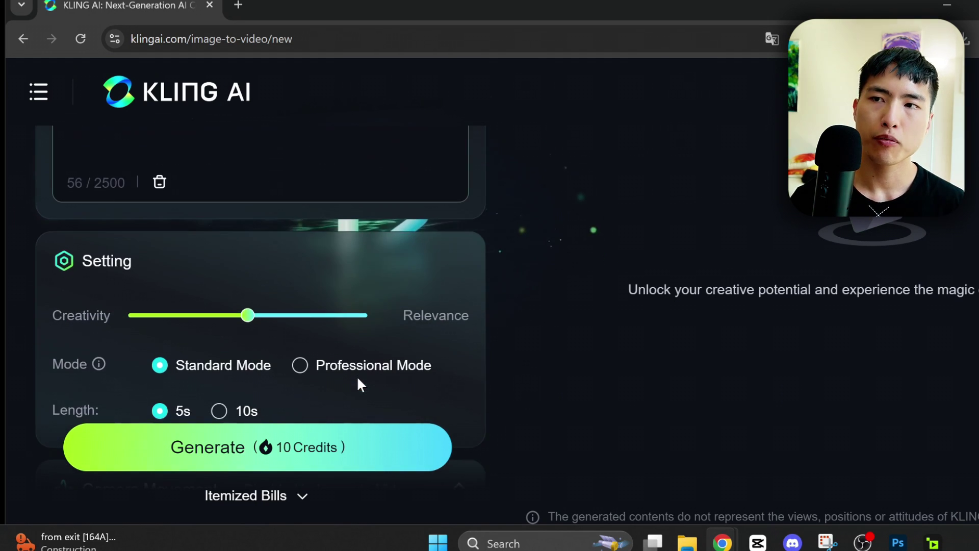
{"action": "scroll", "coordinate": [347, 352], "scroll_direction": "down", "scroll_amount": 1}
{"action": "mouse_move", "coordinate": [245, 239]}
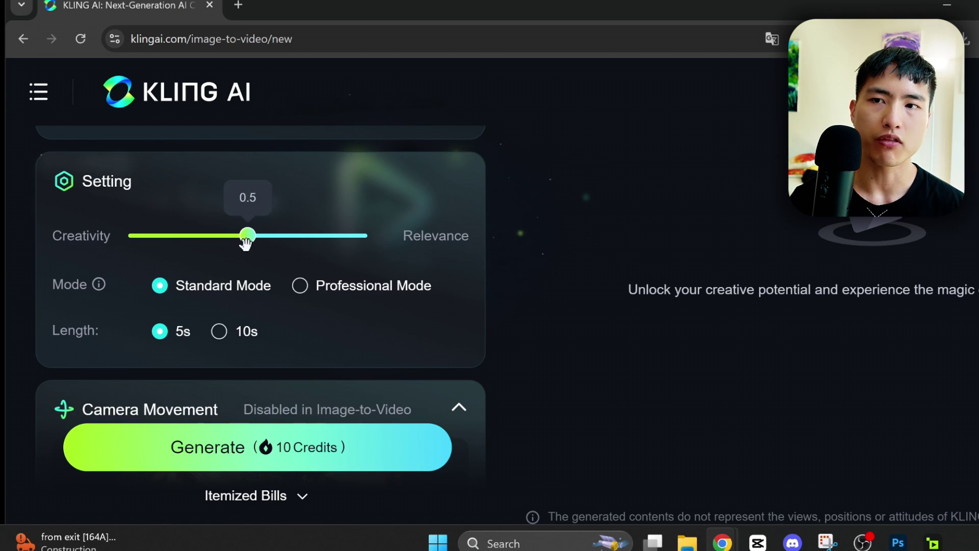
{"action": "left_click_drag", "start_coordinate": [246, 244], "coordinate": [370, 248]}
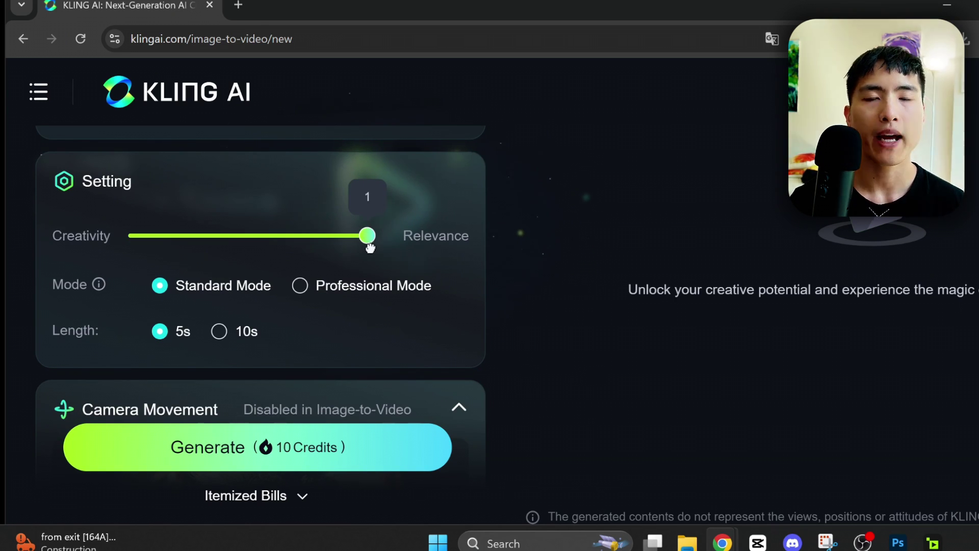
{"action": "left_click_drag", "start_coordinate": [370, 248], "coordinate": [243, 247]}
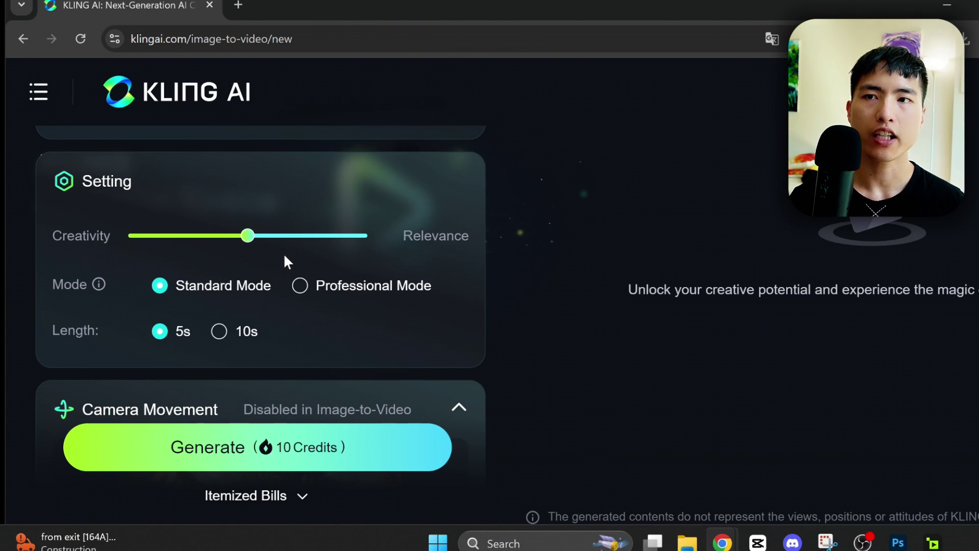
{"action": "mouse_move", "coordinate": [301, 285]}
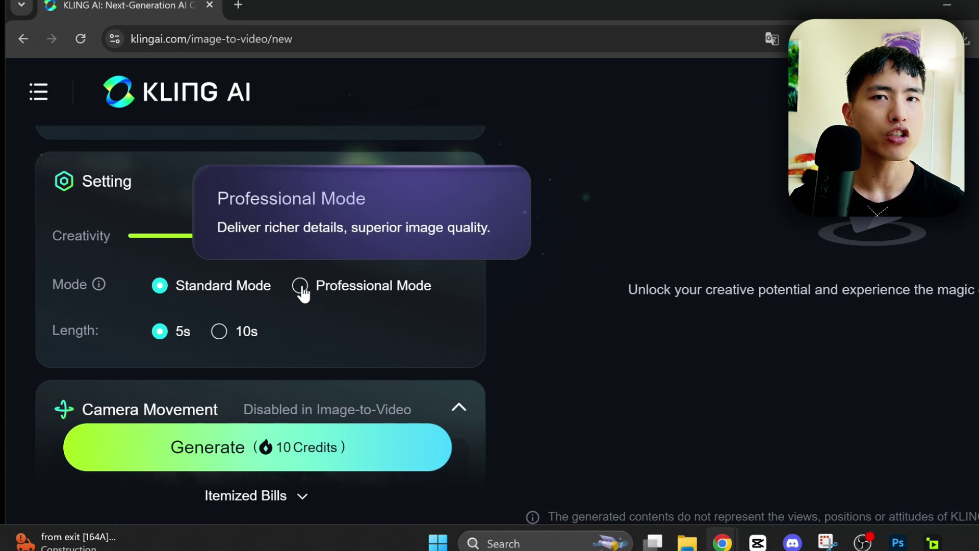
{"action": "left_click", "coordinate": [301, 287]}
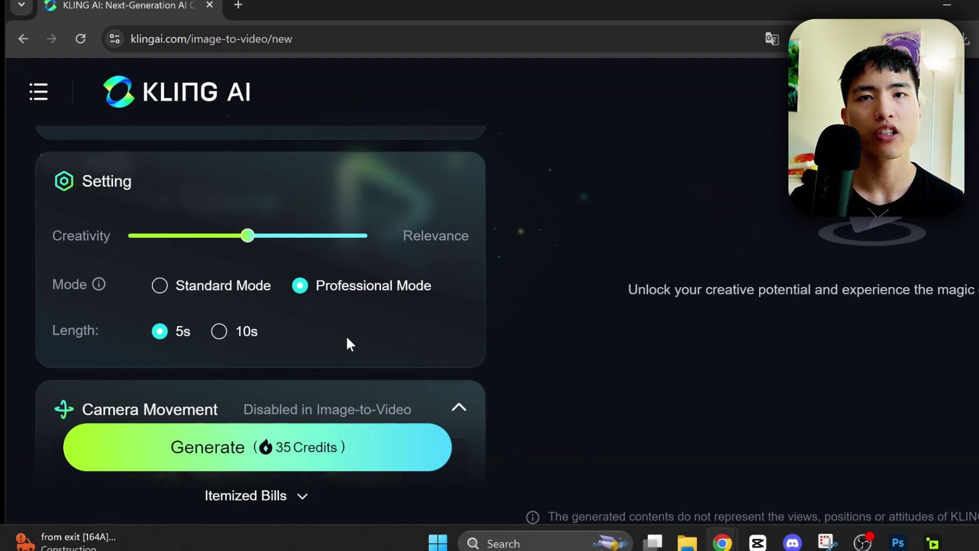
{"action": "scroll", "coordinate": [347, 340], "scroll_direction": "down", "scroll_amount": 5}
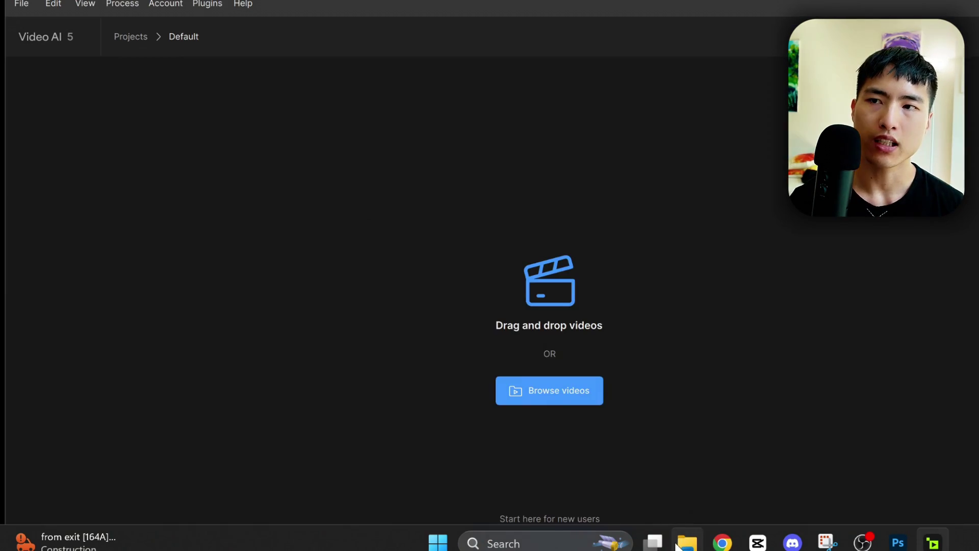
- Drag all 11 clips, buddha.mp4 through wukong_far.mp4, from the videos folder into Sources
{"action": "left_click", "coordinate": [686, 543]}
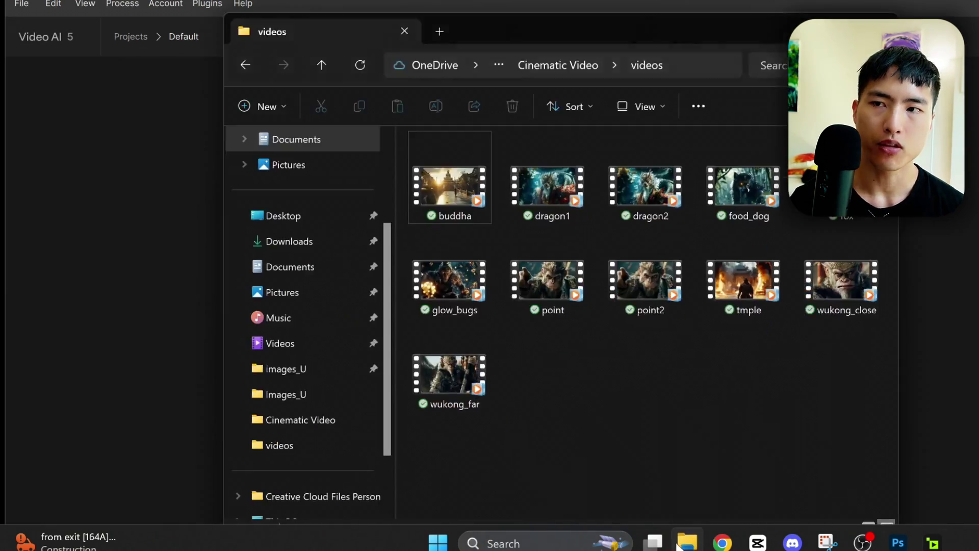
{"action": "left_click_drag", "start_coordinate": [853, 427], "coordinate": [429, 204]}
{"action": "left_click_drag", "start_coordinate": [449, 184], "coordinate": [171, 328]}
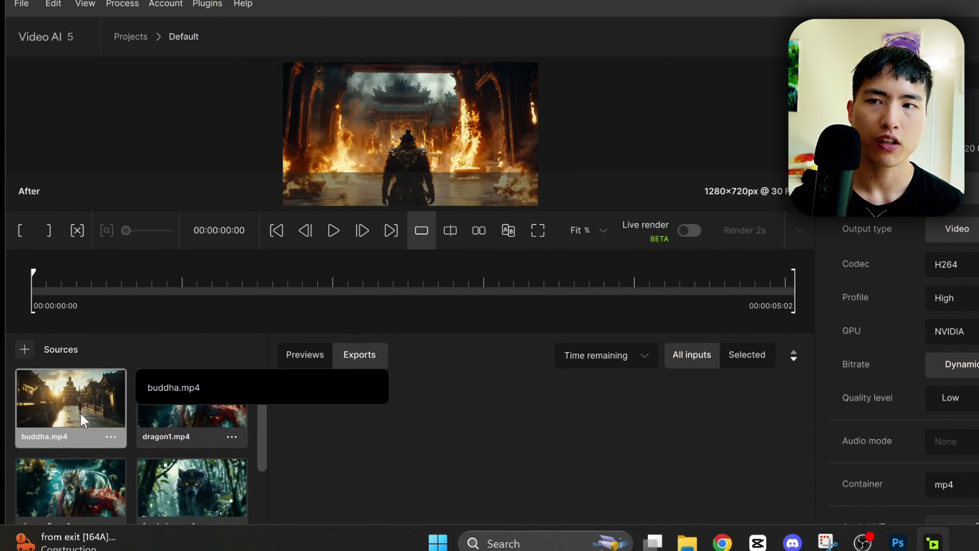
{"action": "scroll", "coordinate": [188, 491], "scroll_direction": "down", "scroll_amount": 6}
{"action": "scroll", "coordinate": [147, 487], "scroll_direction": "up", "scroll_amount": 2}
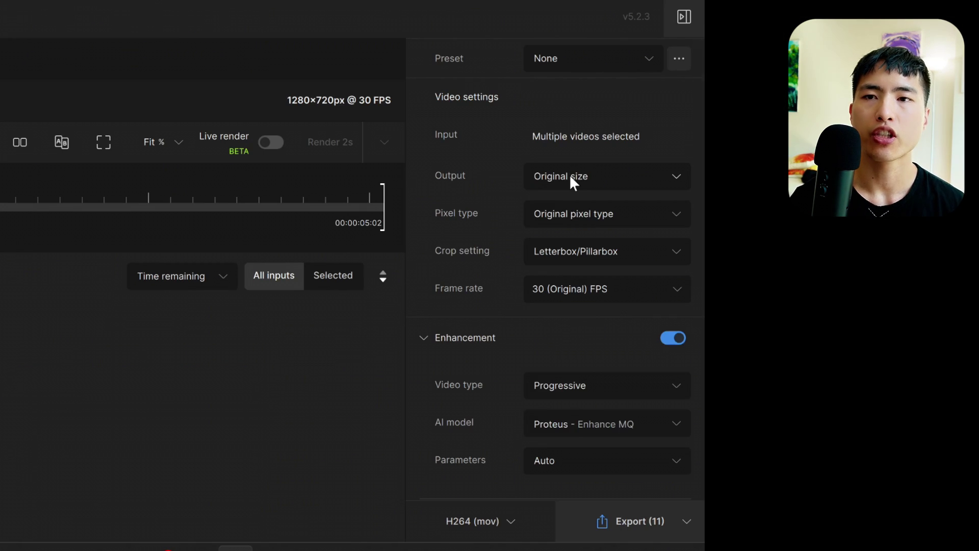
- Set the output to 3840×2160 (4K) using the Rhea - Enhance MQ model
{"action": "left_click", "coordinate": [973, 267]}
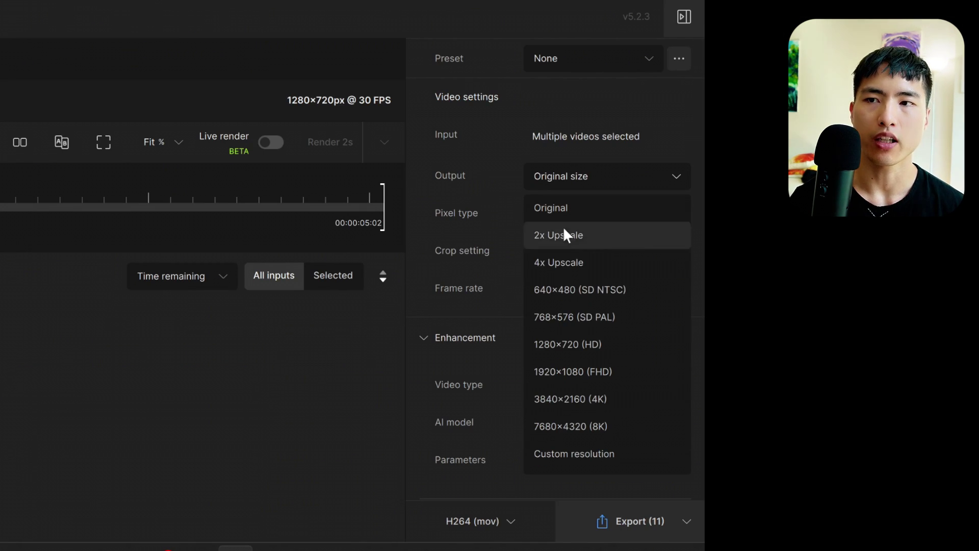
{"action": "left_click", "coordinate": [584, 402]}
{"action": "scroll", "coordinate": [579, 390], "scroll_direction": "down", "scroll_amount": 3}
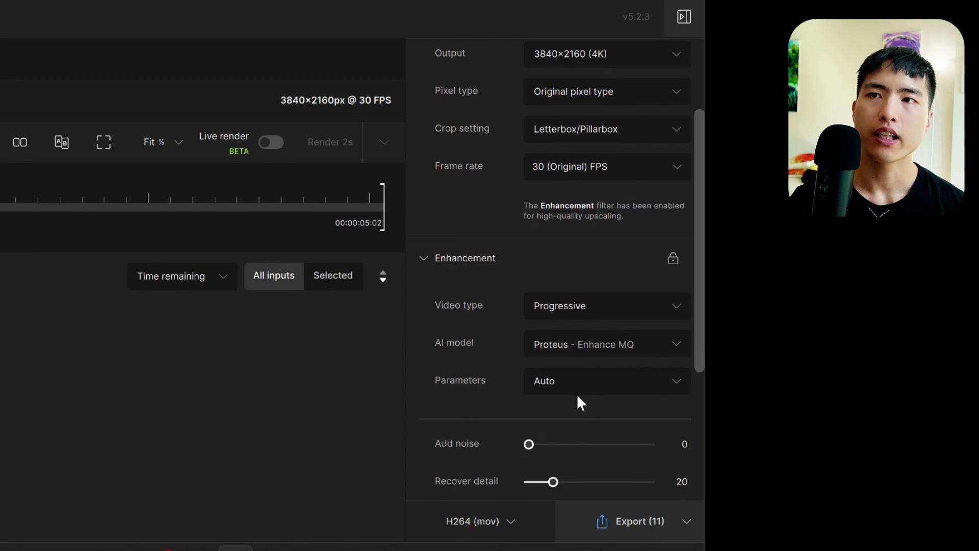
{"action": "left_click", "coordinate": [590, 352]}
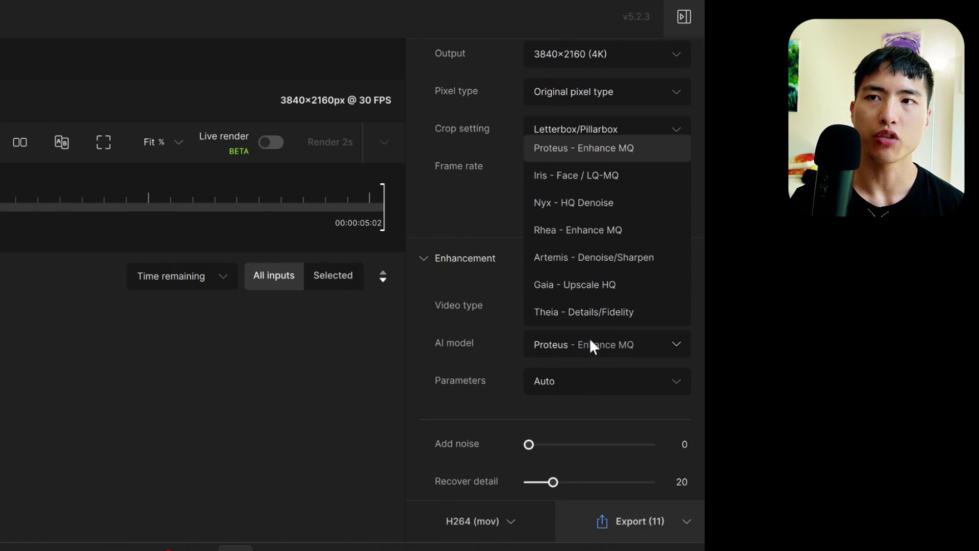
{"action": "left_click", "coordinate": [573, 238]}
{"action": "scroll", "coordinate": [516, 258], "scroll_direction": "down", "scroll_amount": 5}
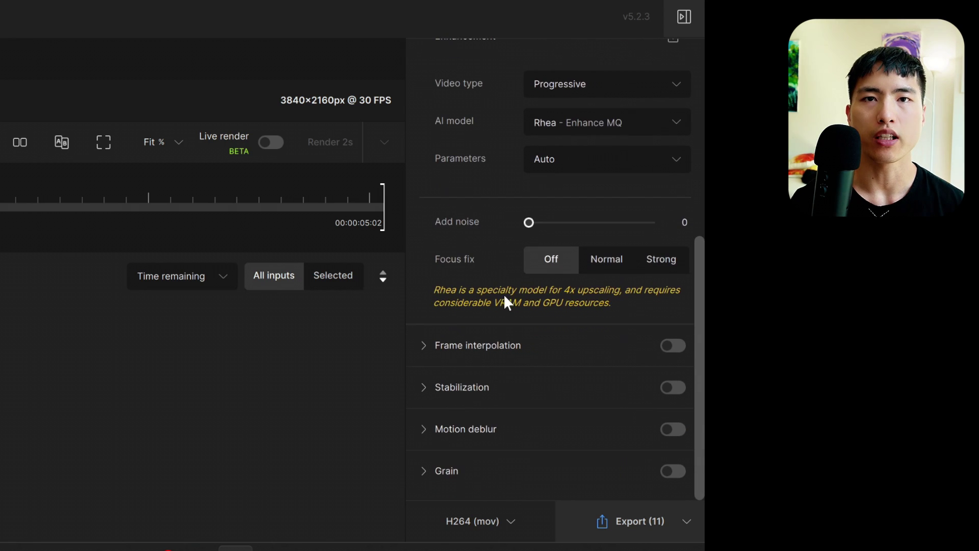
- Change the export codec from H264 to ProRes 422 Proxy in mov
{"action": "left_click", "coordinate": [498, 519]}
{"action": "left_click", "coordinate": [568, 181]}
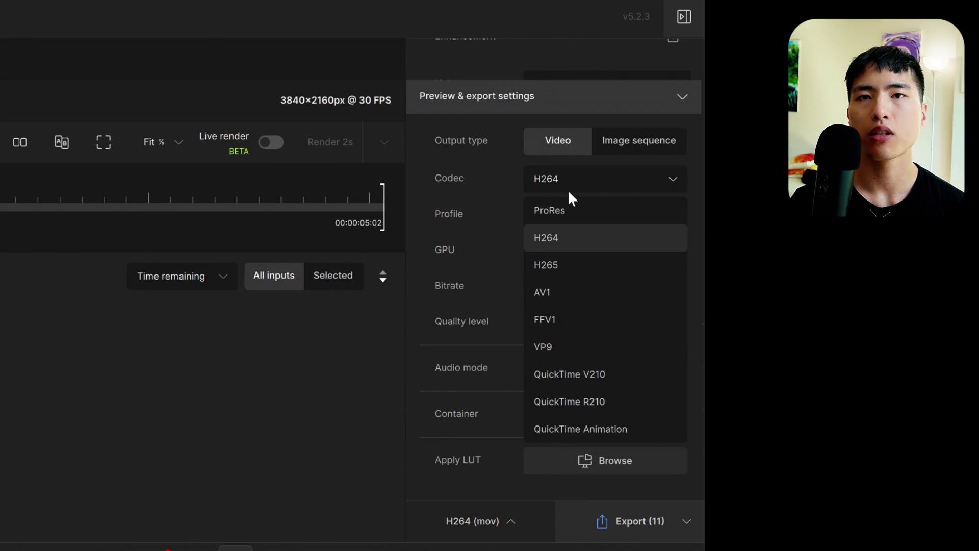
{"action": "left_click", "coordinate": [565, 209]}
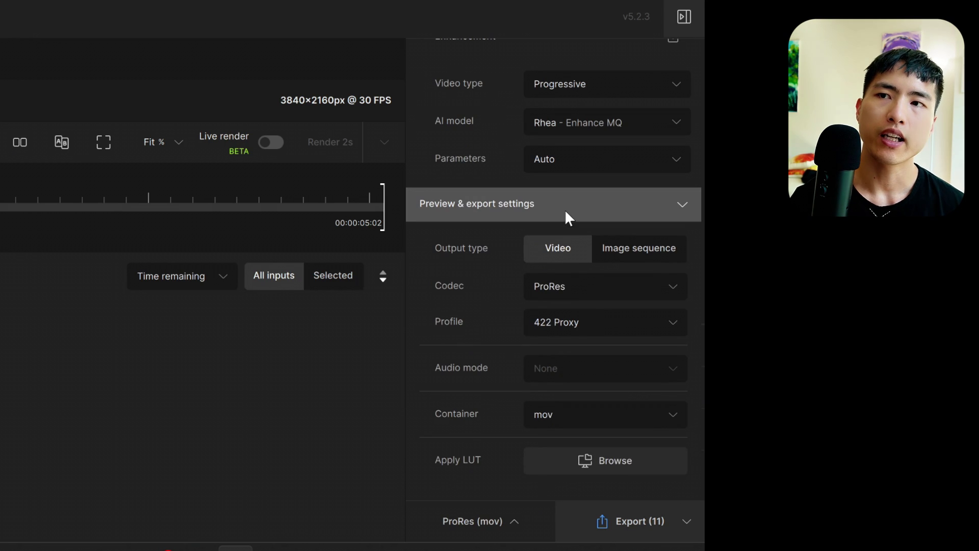